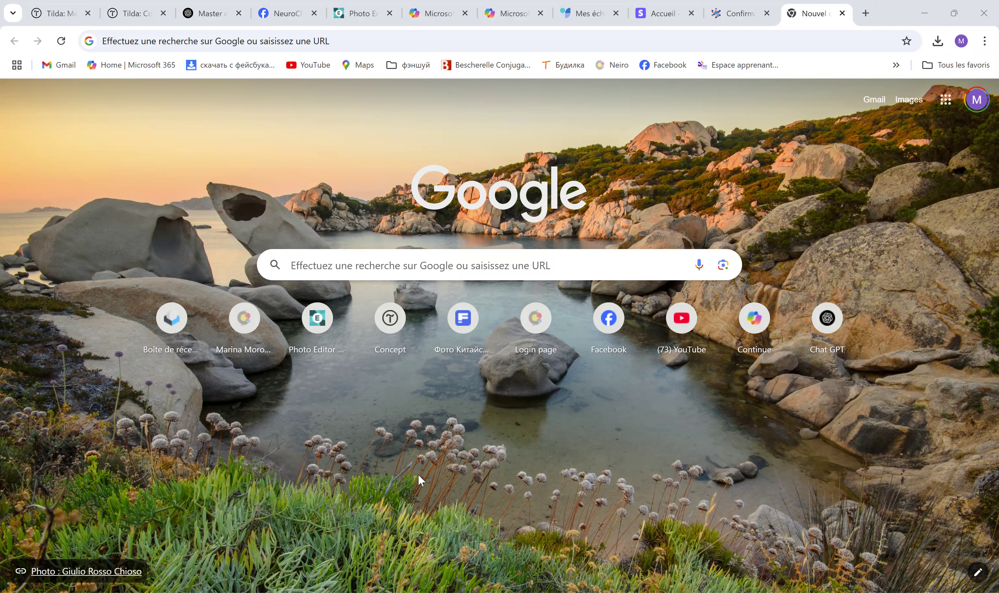
# Search Google for 'mingli'
pyautogui.click(405, 265)
pyautogui.write('mi')
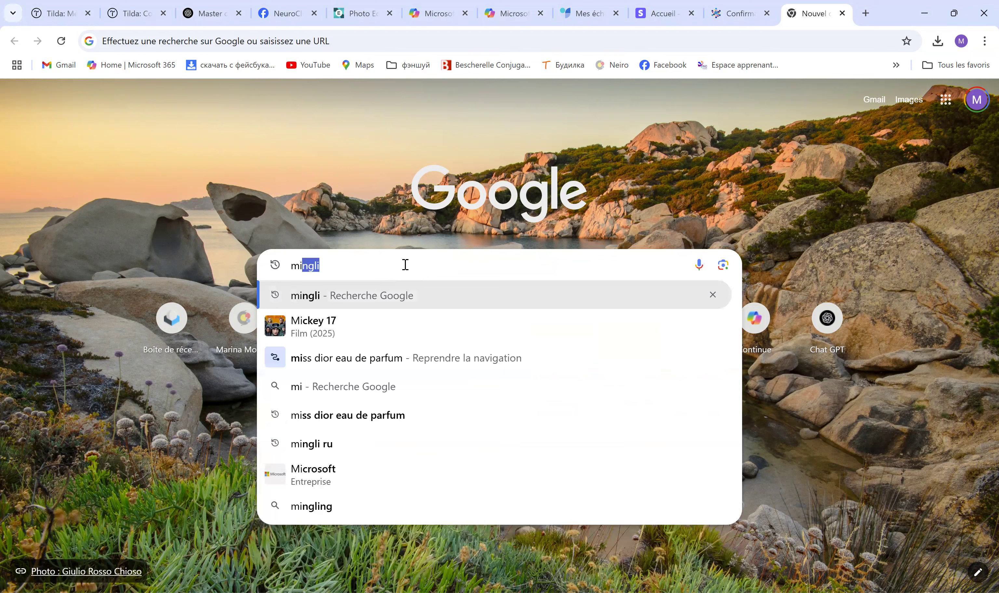
pyautogui.write('ngli')
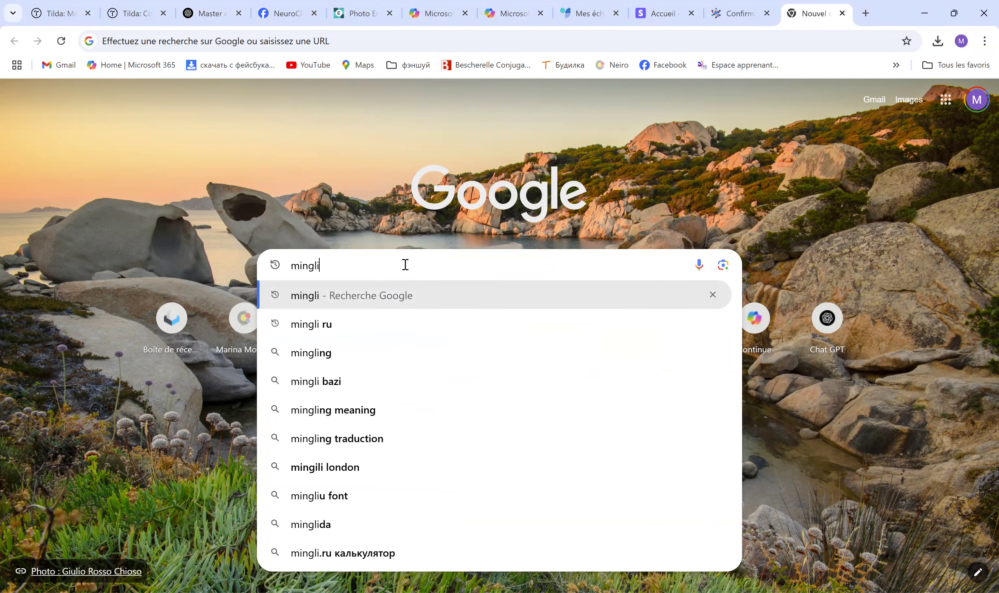
pyautogui.press('Return')
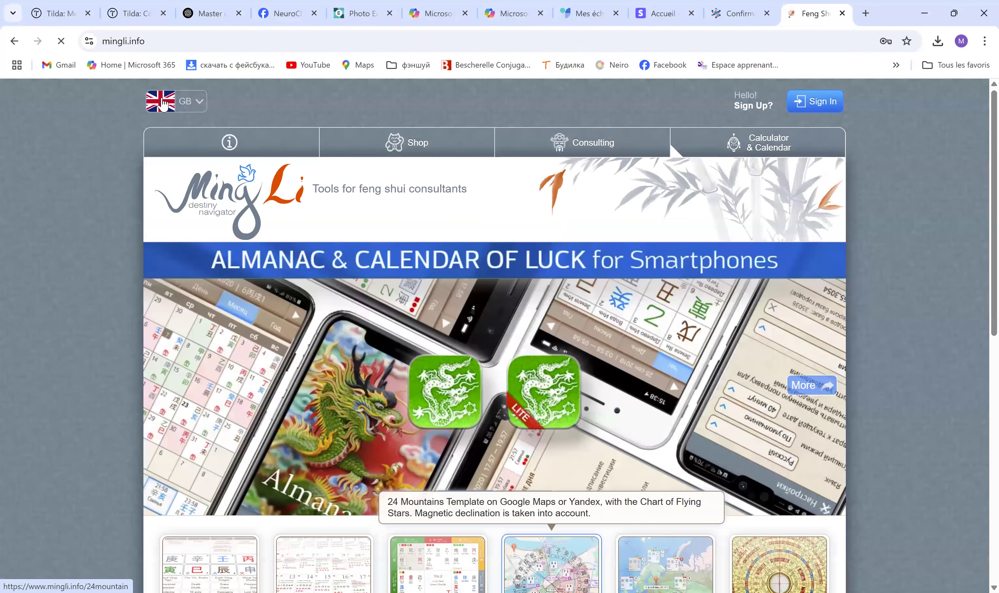
# On mingli.info, leave the site language unchanged and scroll down the page
pyautogui.click(200, 104)
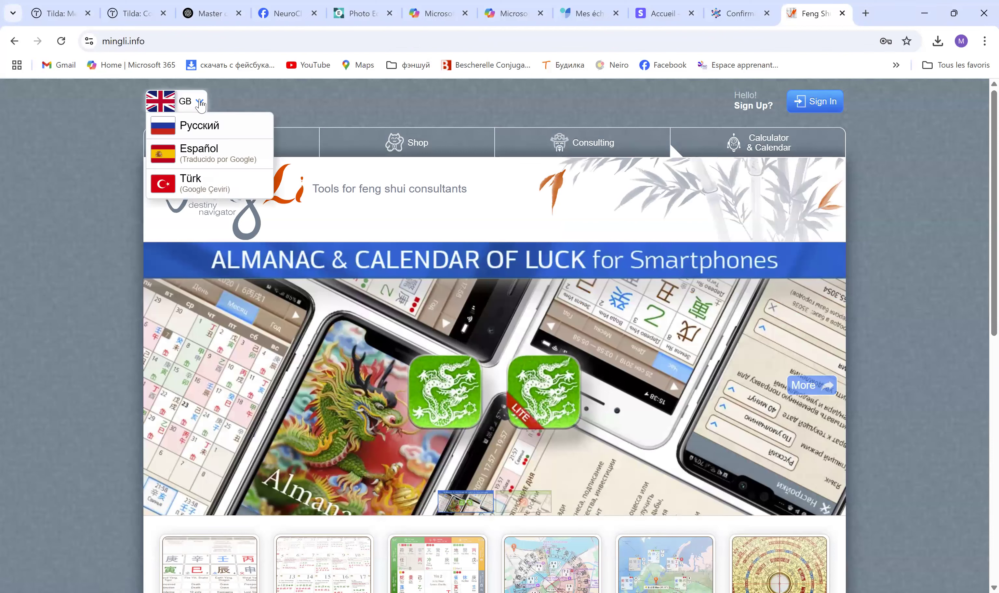
pyautogui.click(161, 103)
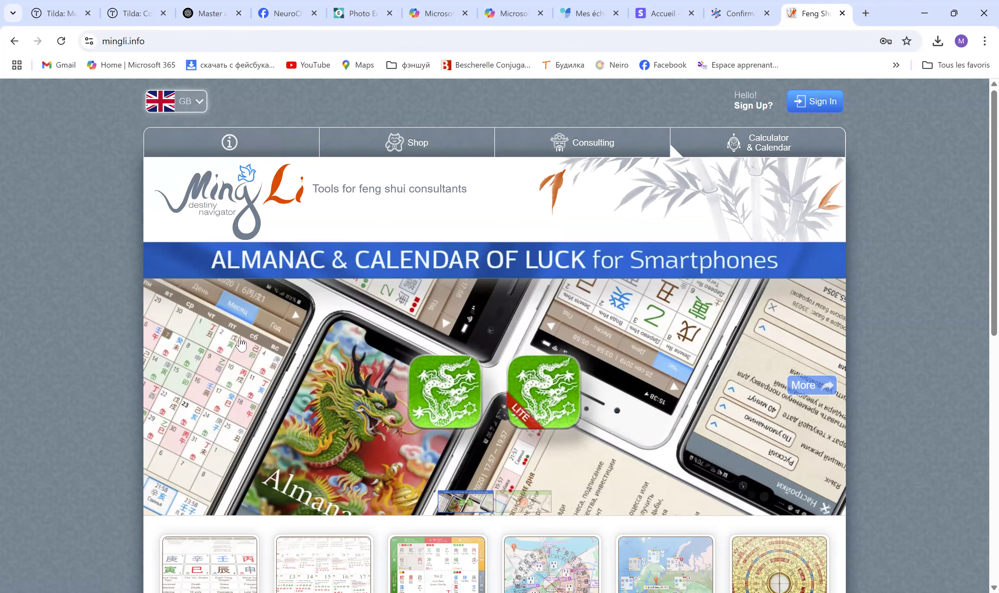
pyautogui.scroll(-5, 139, 320)
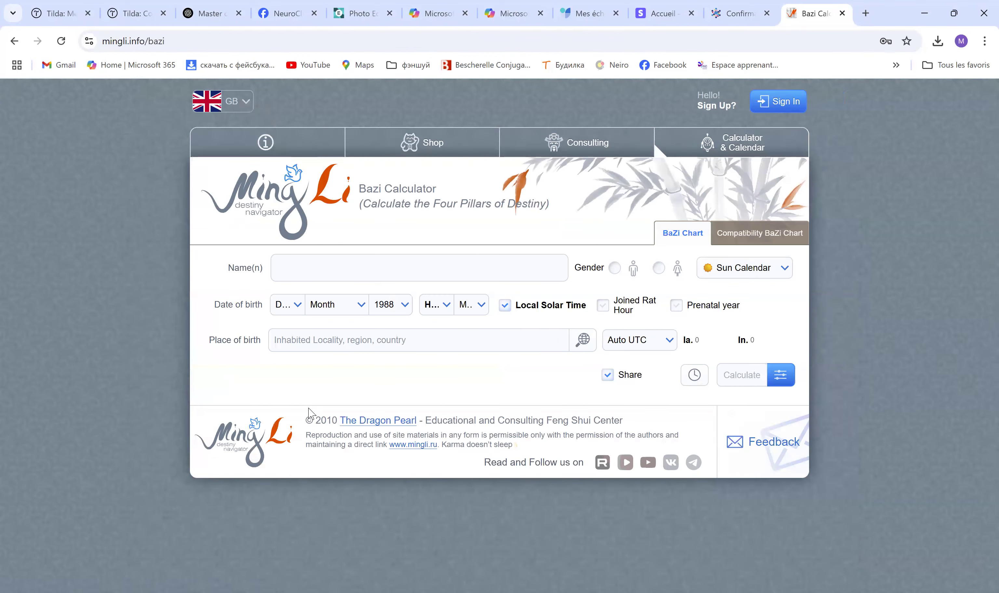
pyautogui.click(311, 268)
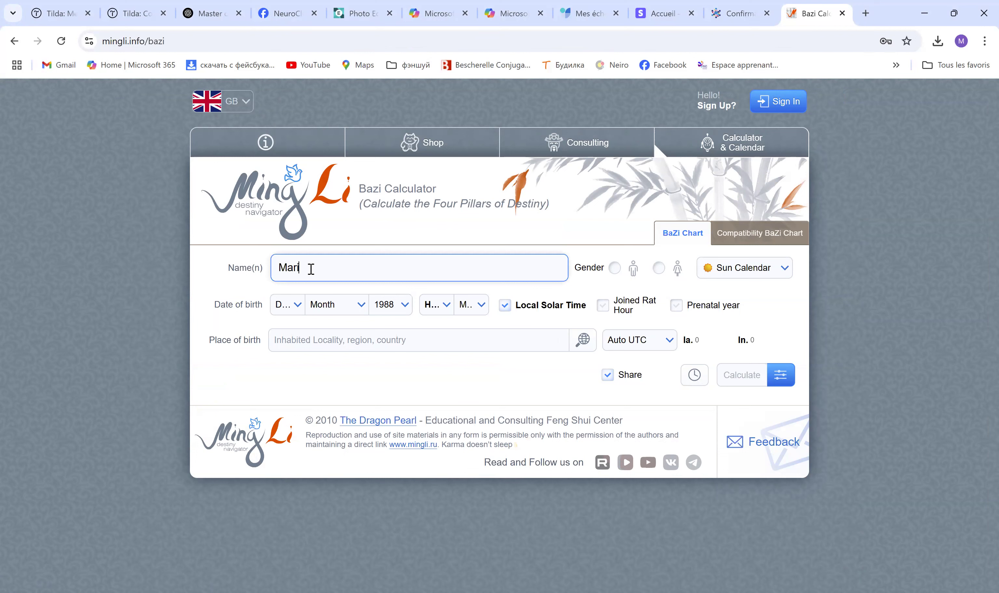
pyautogui.click(288, 309)
pyautogui.click(355, 309)
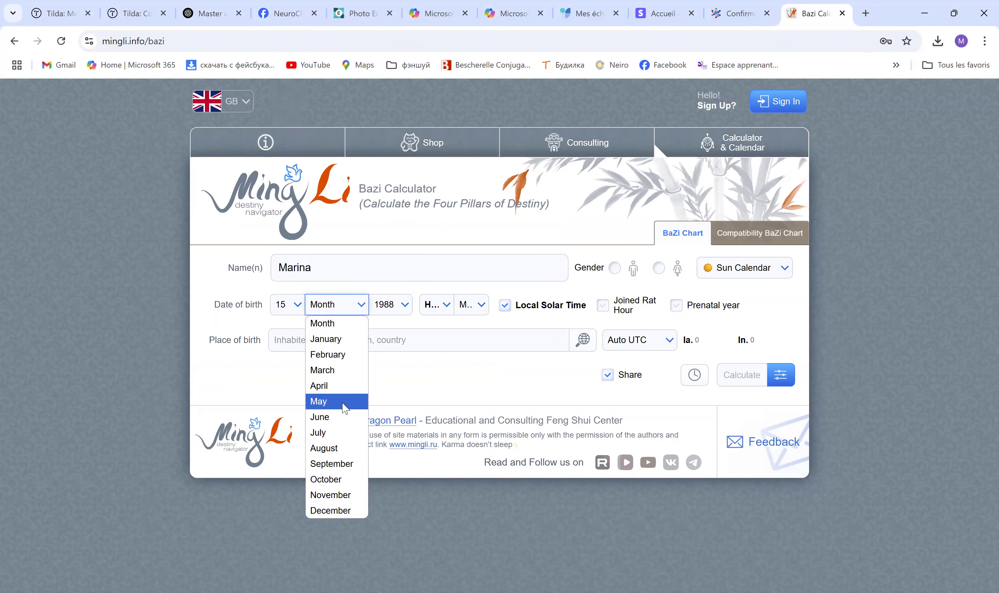
pyautogui.click(345, 407)
pyautogui.click(436, 305)
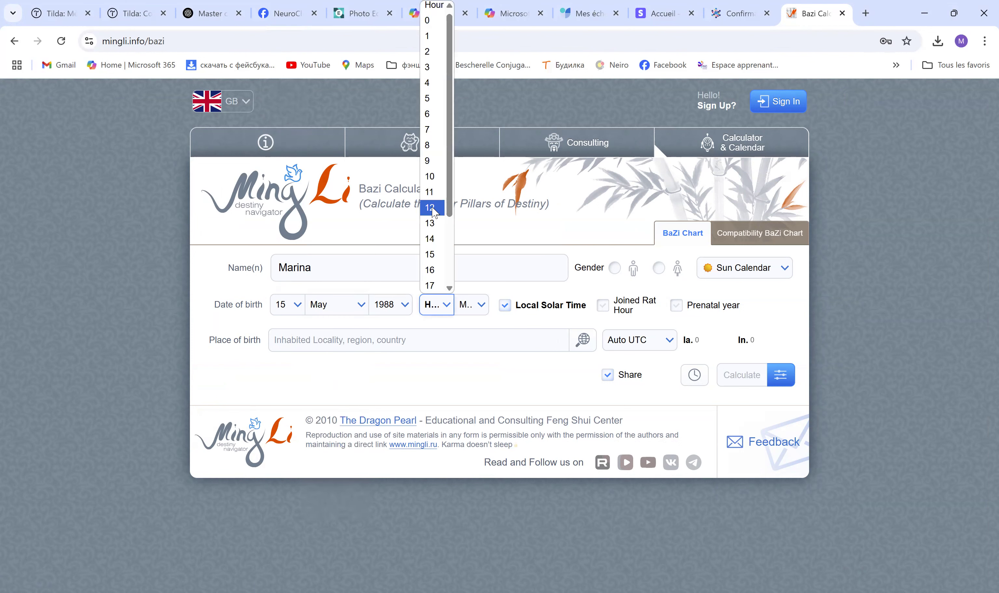
pyautogui.click(431, 208)
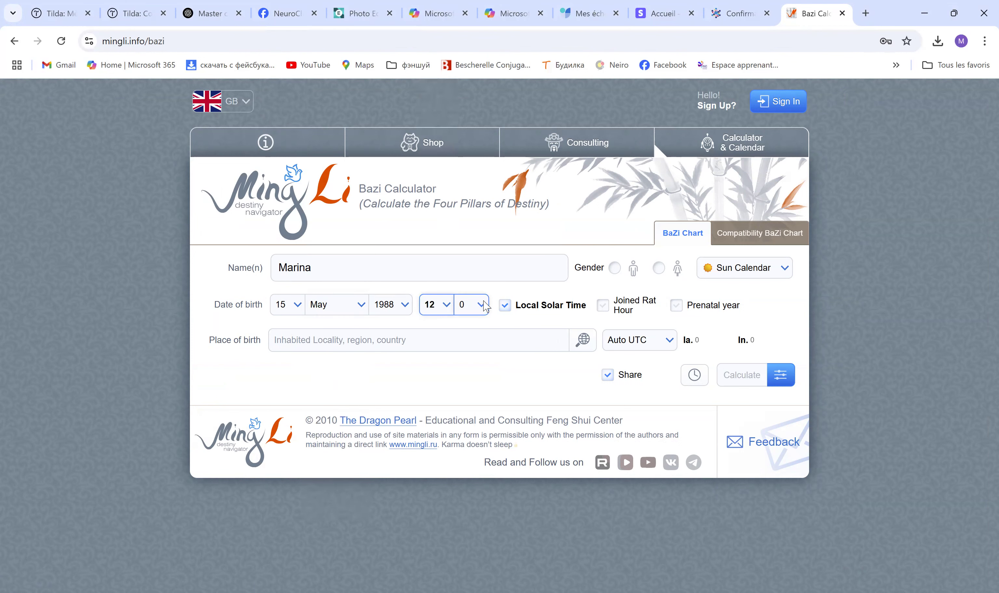
pyautogui.click(468, 305)
pyautogui.click(465, 208)
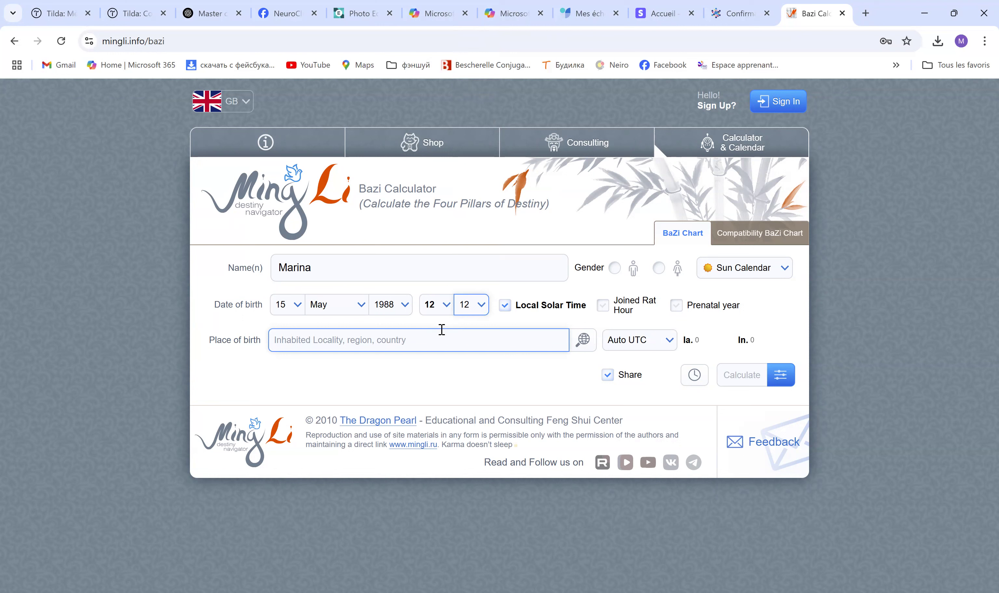
# Mark her as female, set birthplace to Paris, France, and calculate the chart
pyautogui.click(659, 268)
pyautogui.click(411, 349)
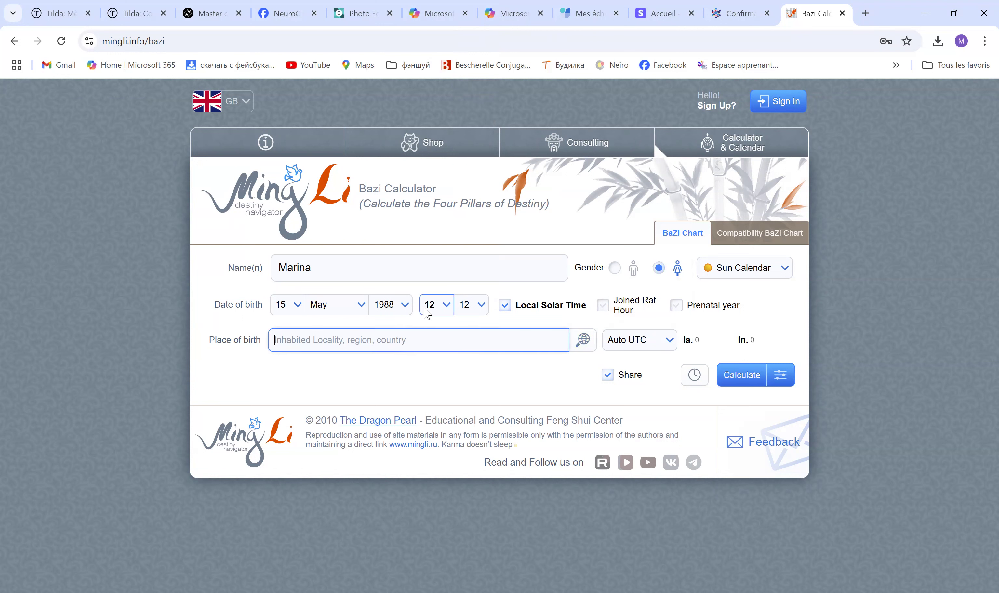
pyautogui.write('P')
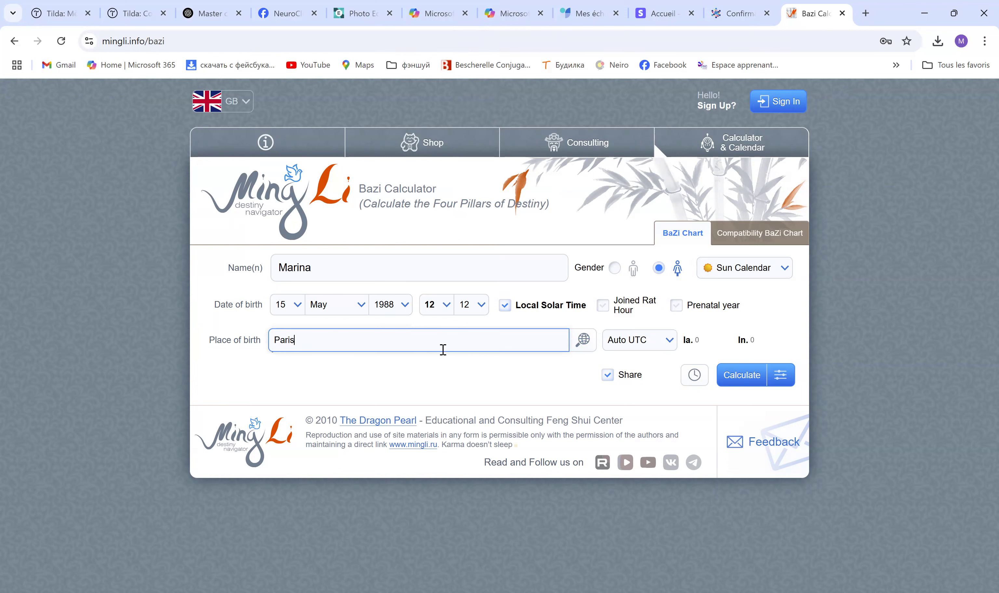
pyautogui.write('aris')
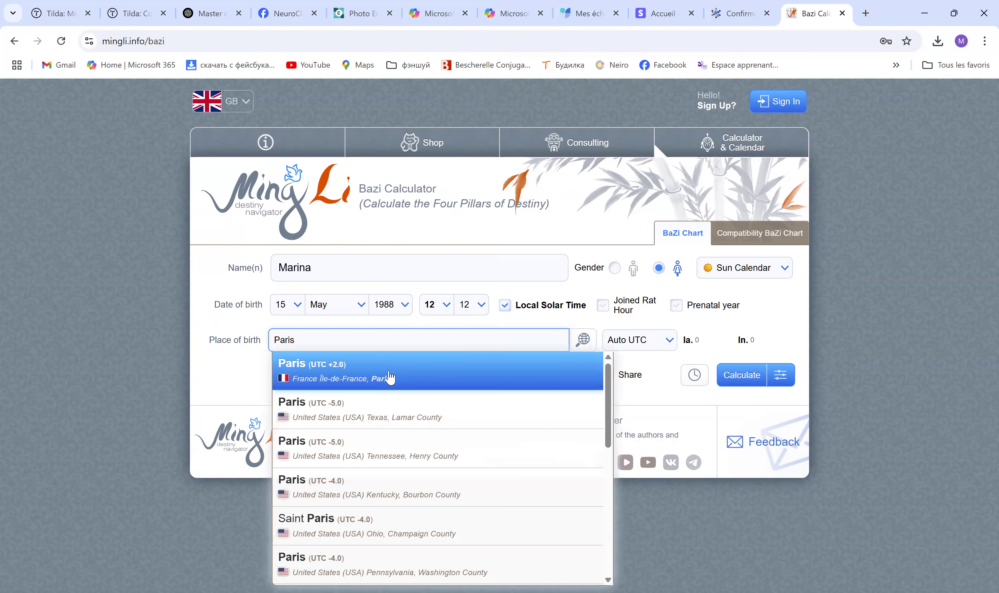
pyautogui.click(390, 377)
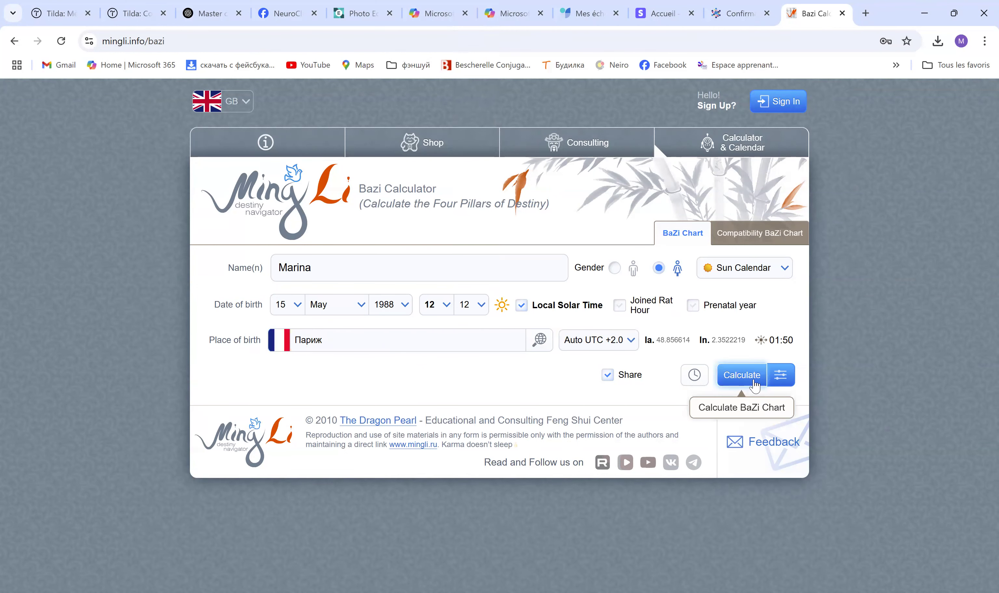
pyautogui.click(754, 385)
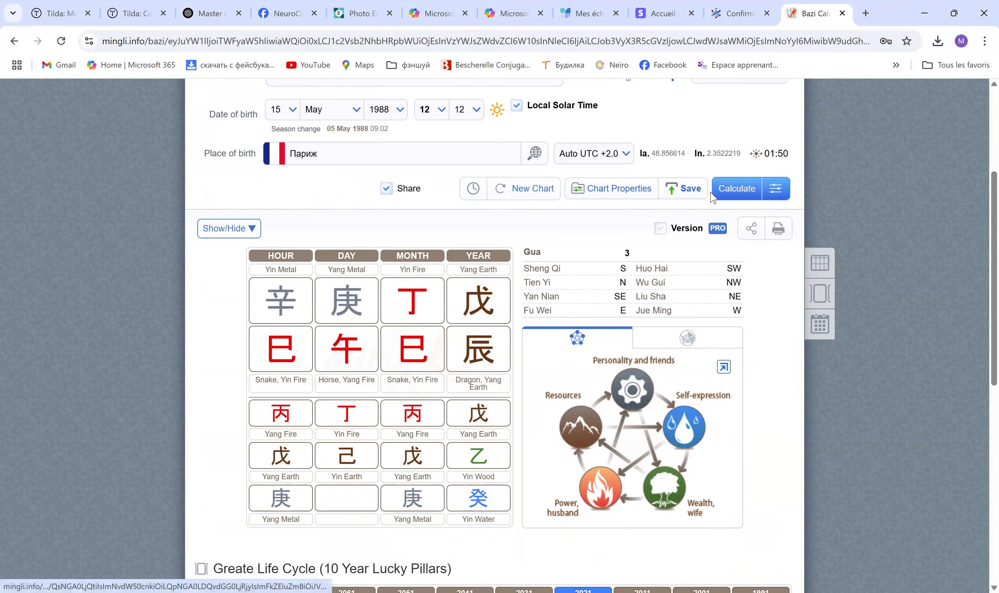
# Once the Geng Wu day-pillar chart loads, open Main Settings
pyautogui.click(777, 195)
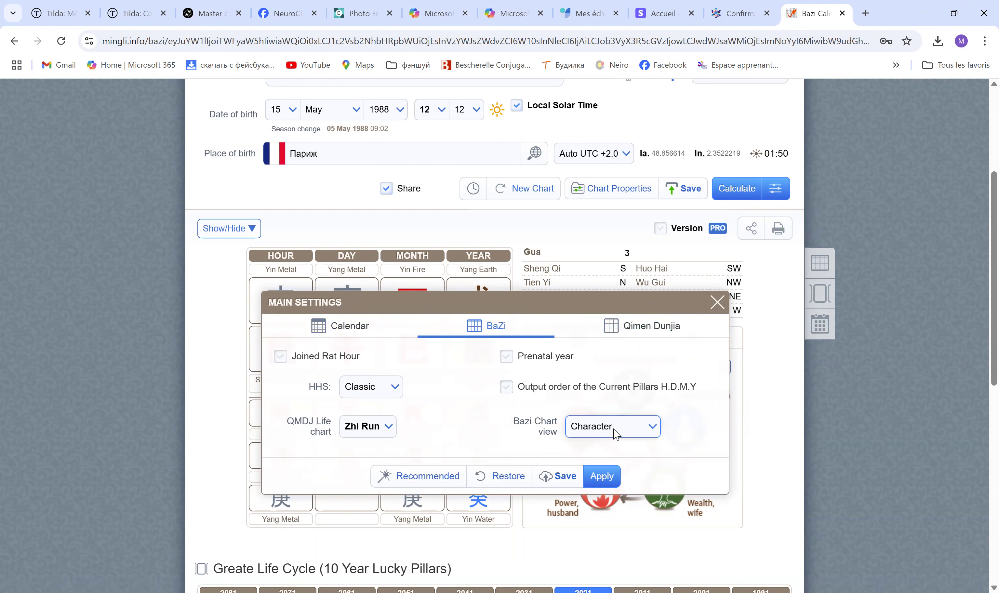
# Set the Bazi Chart view to Character Names, save, and recalculate
pyautogui.click(653, 429)
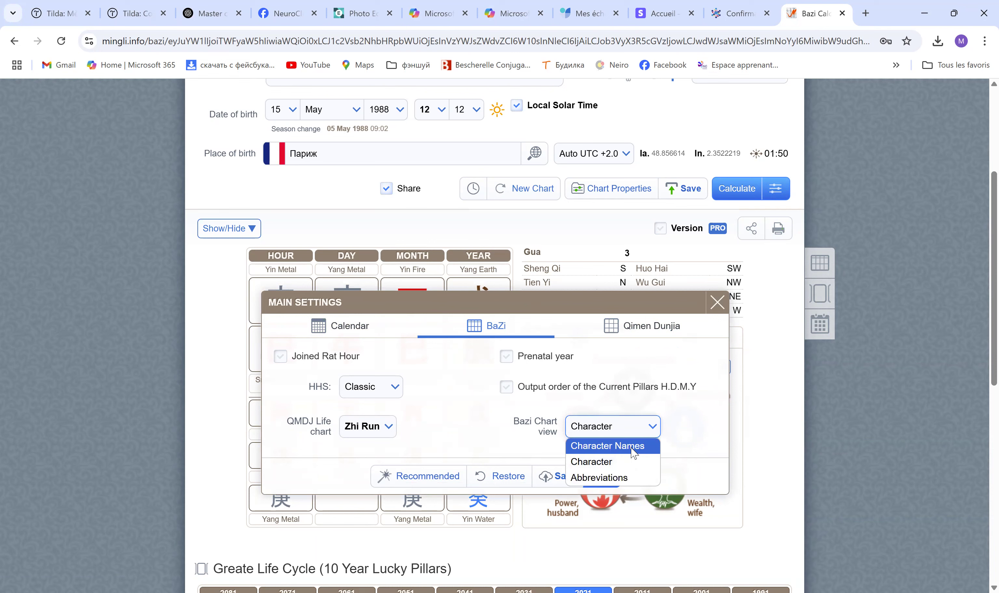
pyautogui.click(634, 448)
pyautogui.click(603, 482)
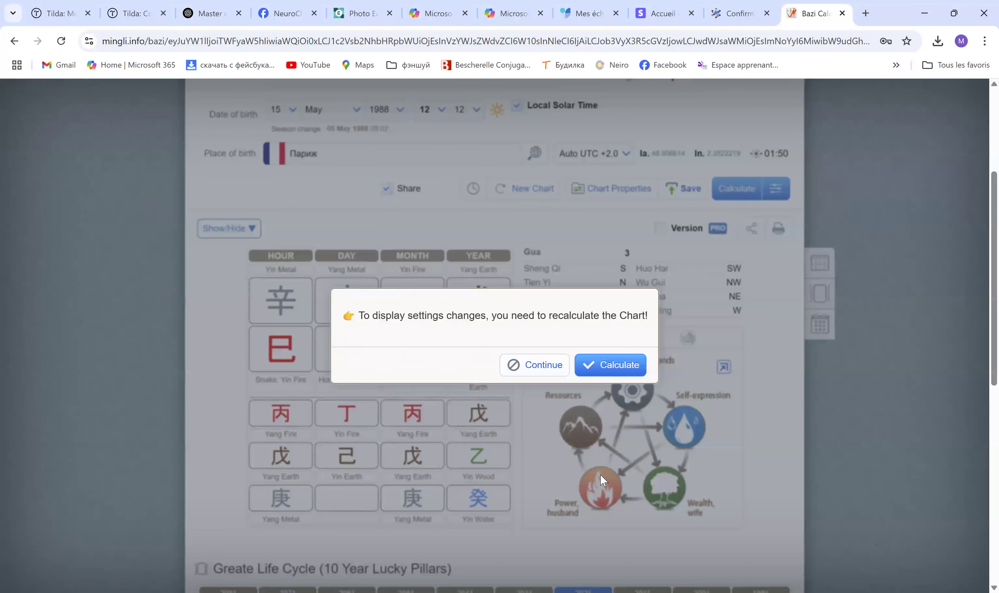
pyautogui.click(620, 374)
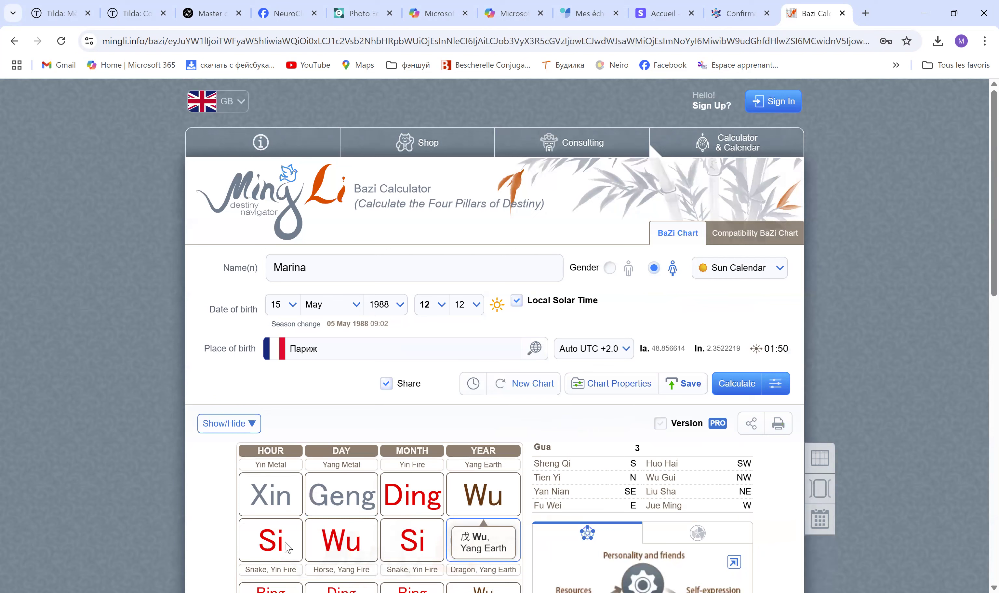
# Reopen Main Settings and its Bazi Chart view choices
pyautogui.scroll(-5, 282, 539)
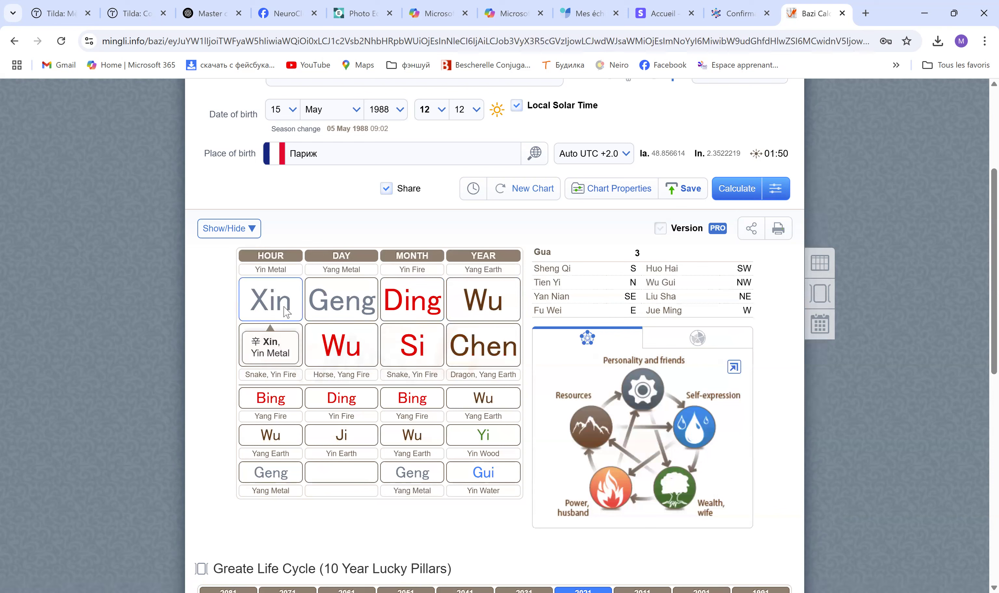
pyautogui.click(775, 188)
pyautogui.click(645, 426)
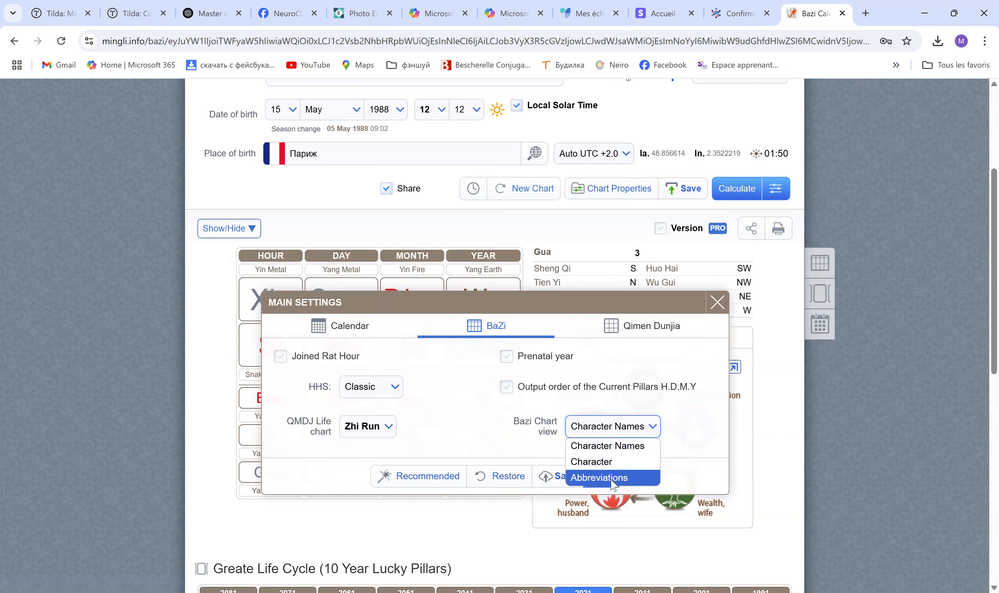
# Switch the chart view to Abbreviations, apply, recalculate, and review the letter-coded pillars
pyautogui.click(614, 478)
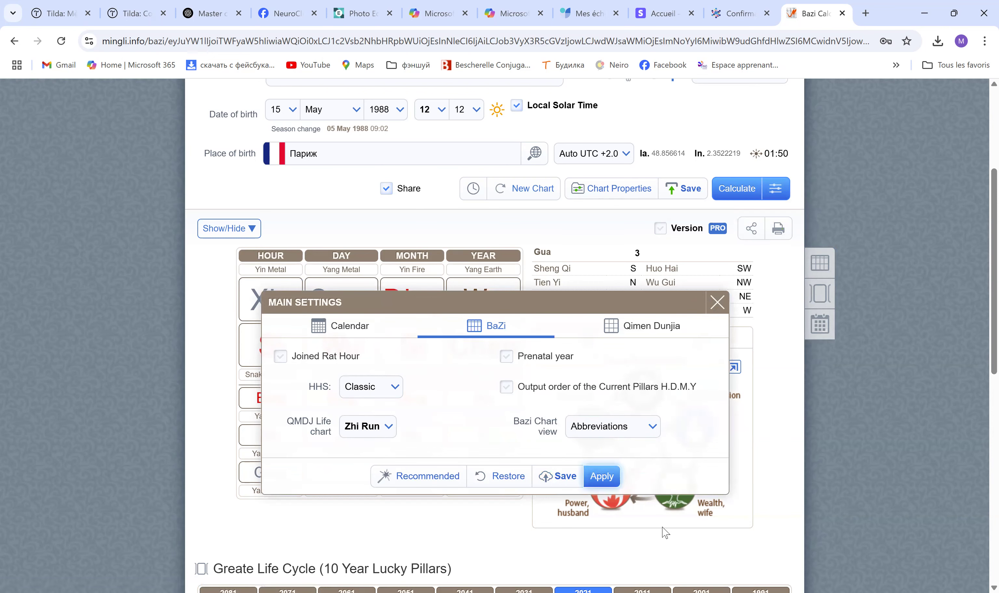
pyautogui.click(601, 476)
pyautogui.click(615, 363)
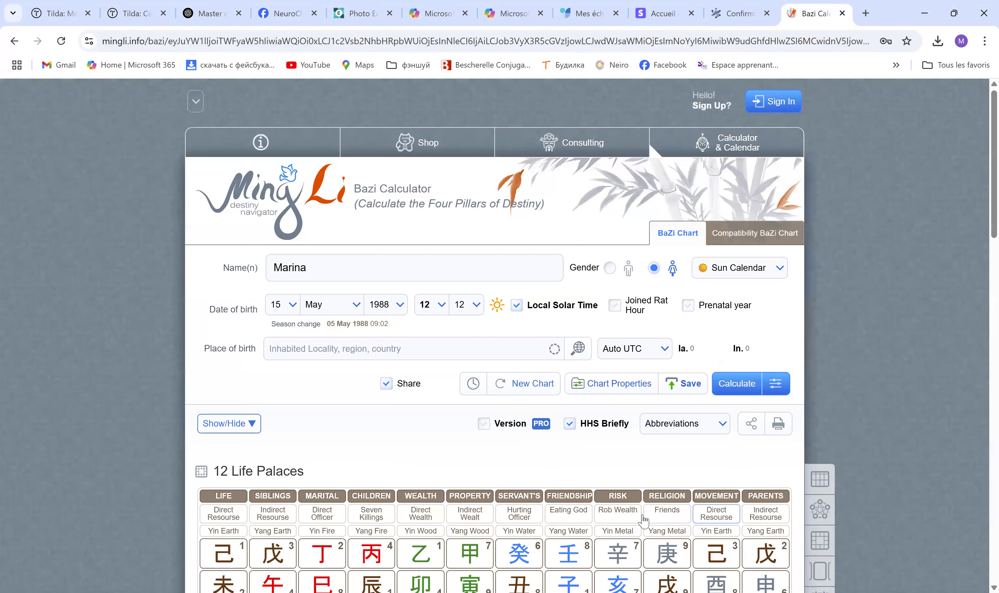
pyautogui.scroll(-5, 342, 545)
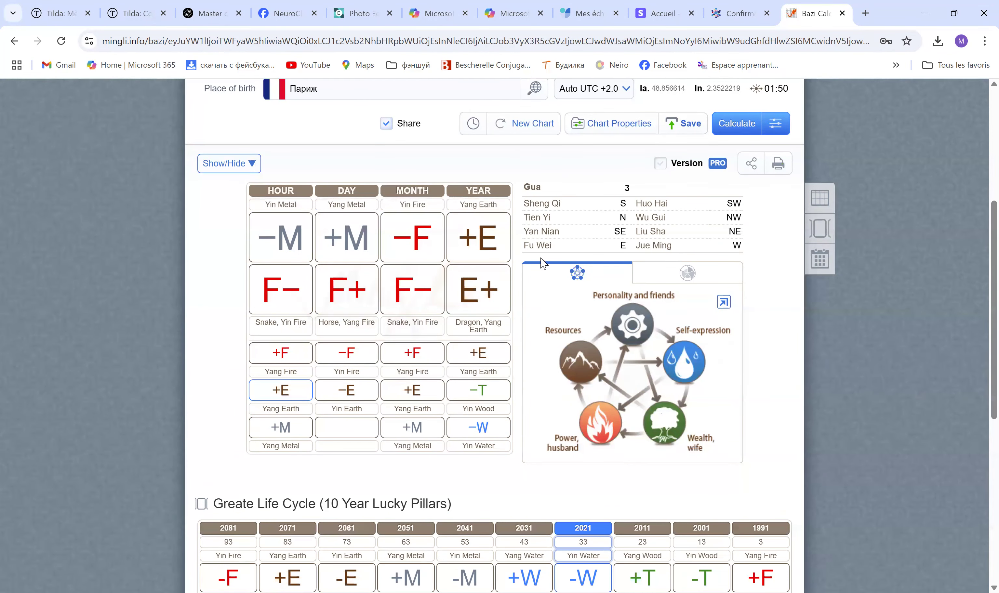
pyautogui.scroll(2, 492, 405)
pyautogui.scroll(-1, 493, 405)
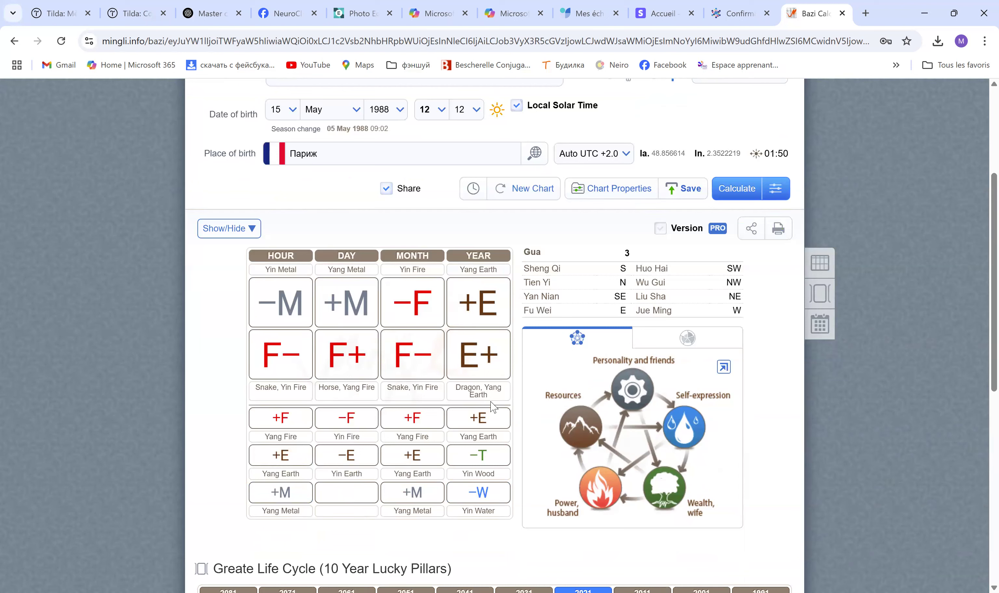
# Set the Bazi Chart view to Character, apply, and recalculate to show 辛, 庚, 丁, 戊
pyautogui.click(774, 189)
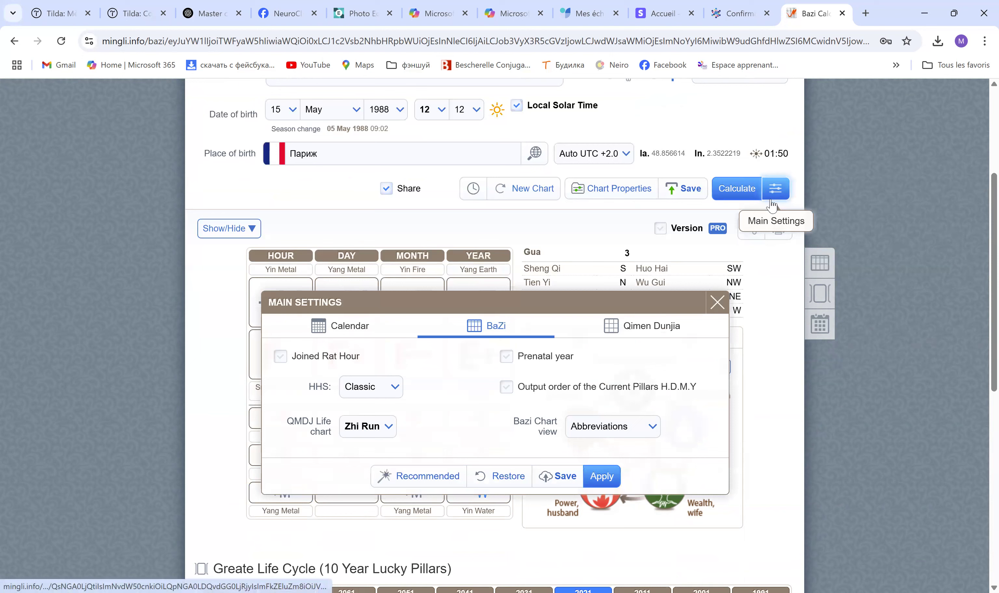
pyautogui.click(652, 428)
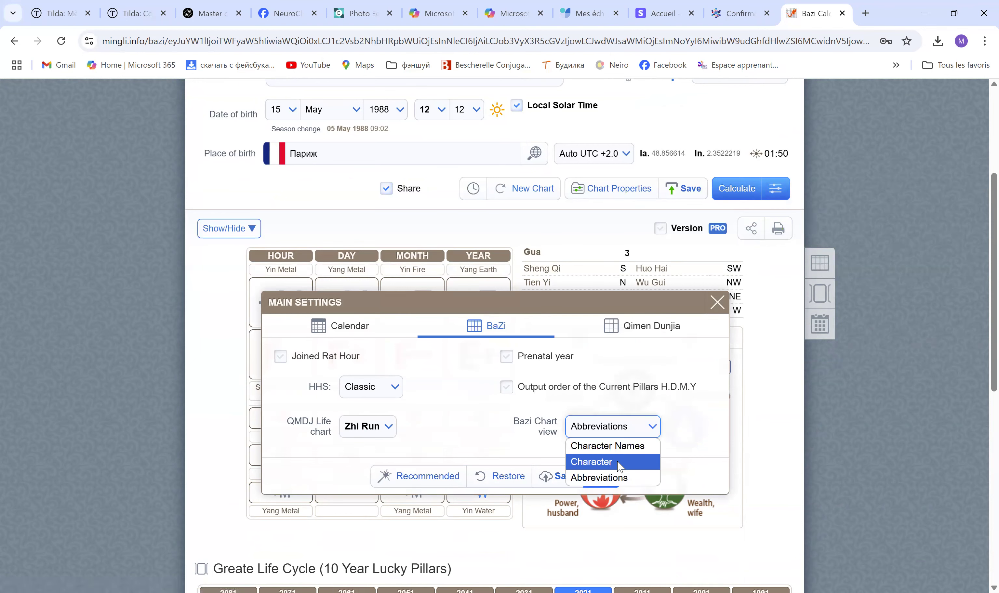
pyautogui.click(620, 464)
pyautogui.click(602, 485)
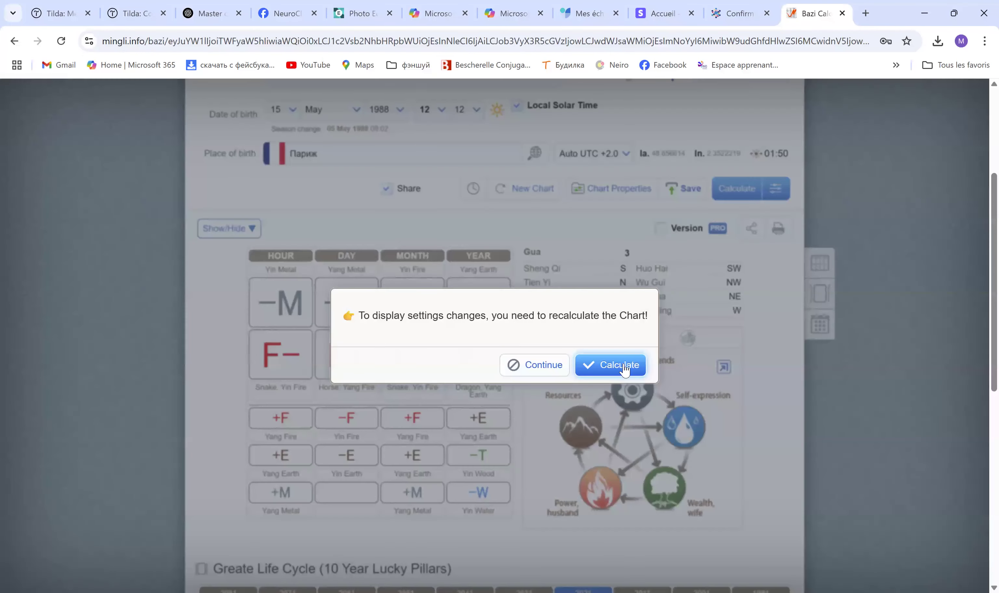
pyautogui.click(621, 365)
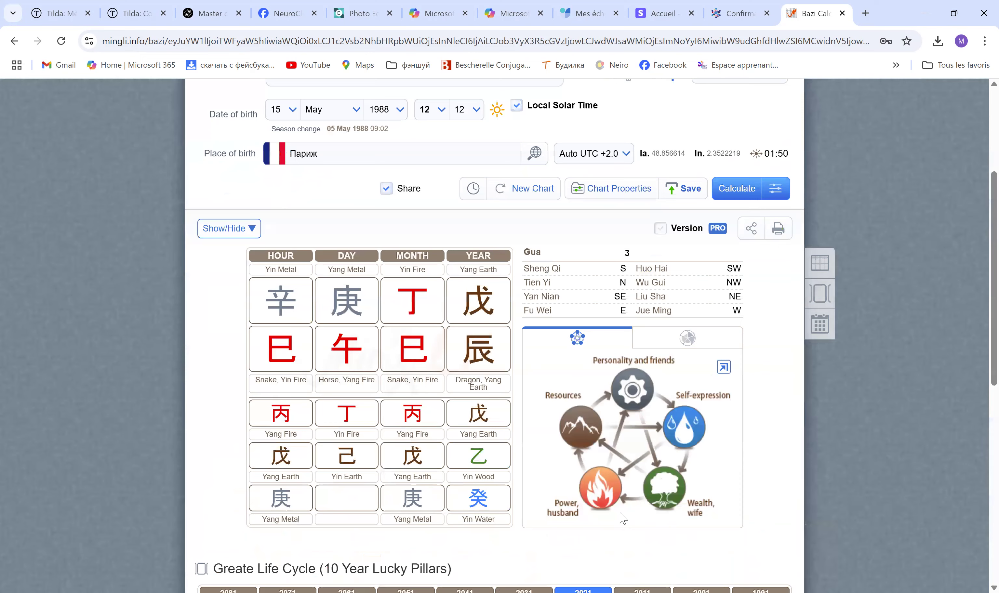
pyautogui.scroll(-1, 254, 154)
pyautogui.scroll(-5, 552, 482)
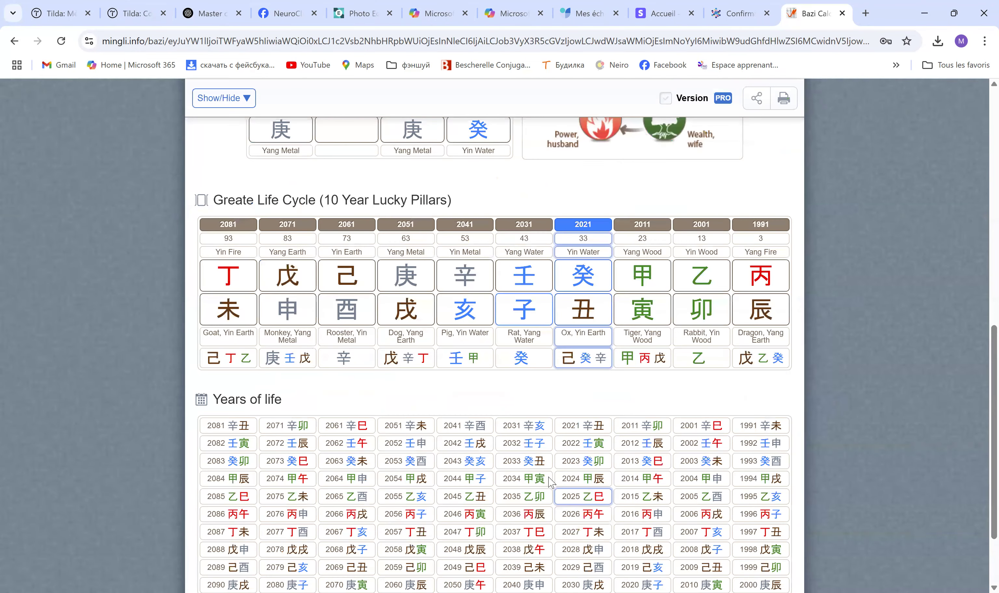
pyautogui.scroll(4, 509, 403)
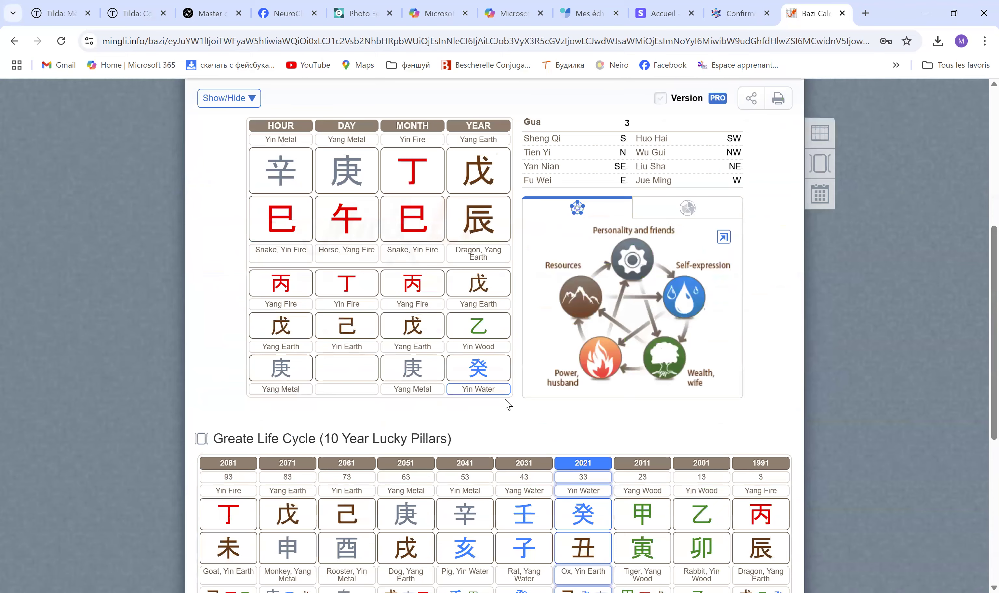
pyautogui.scroll(-5, 508, 405)
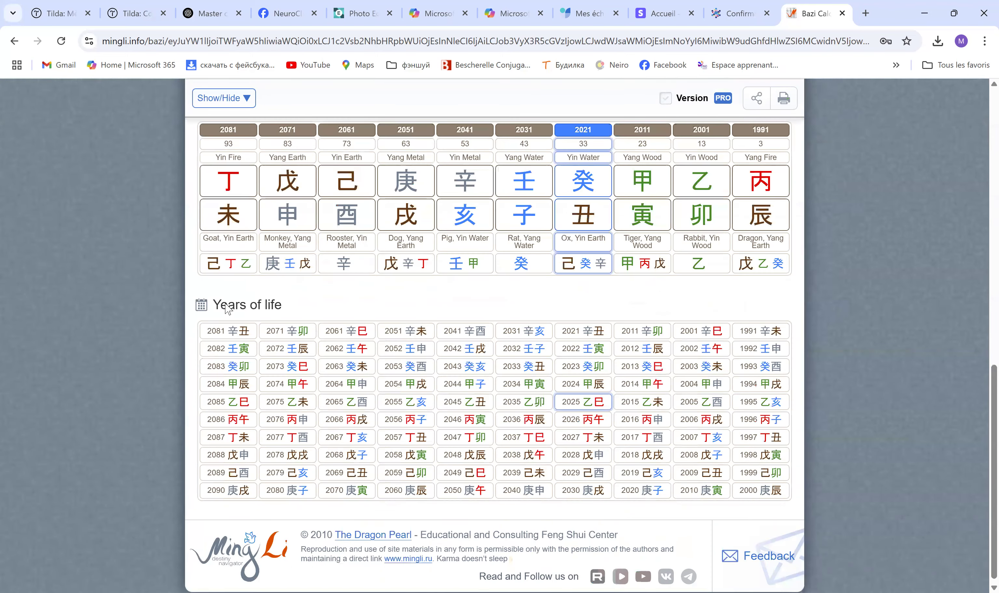
pyautogui.scroll(8, 228, 308)
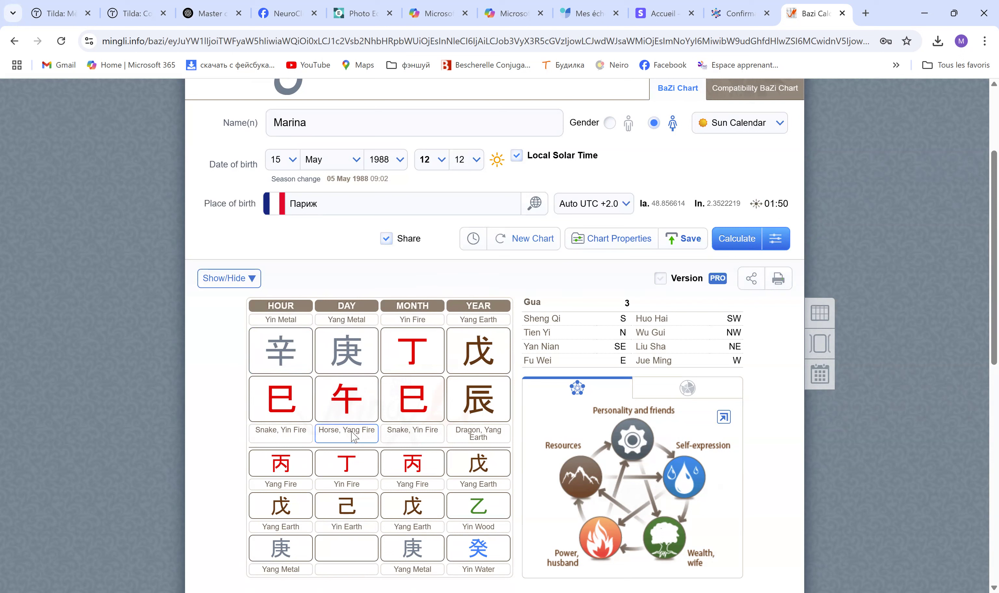
pyautogui.click(431, 344)
pyautogui.click(292, 344)
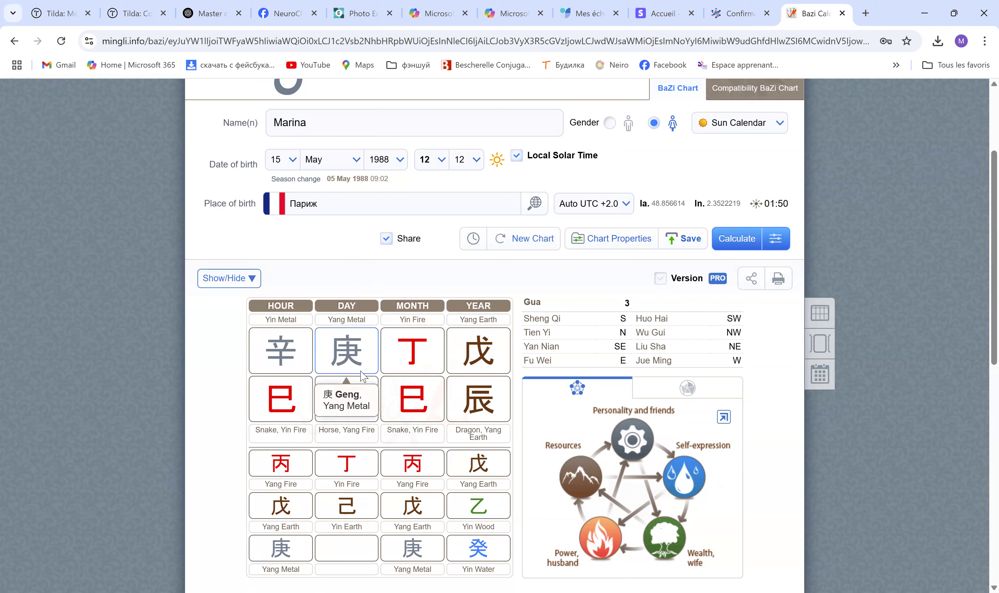
pyautogui.click(324, 348)
pyautogui.scroll(-1, 345, 365)
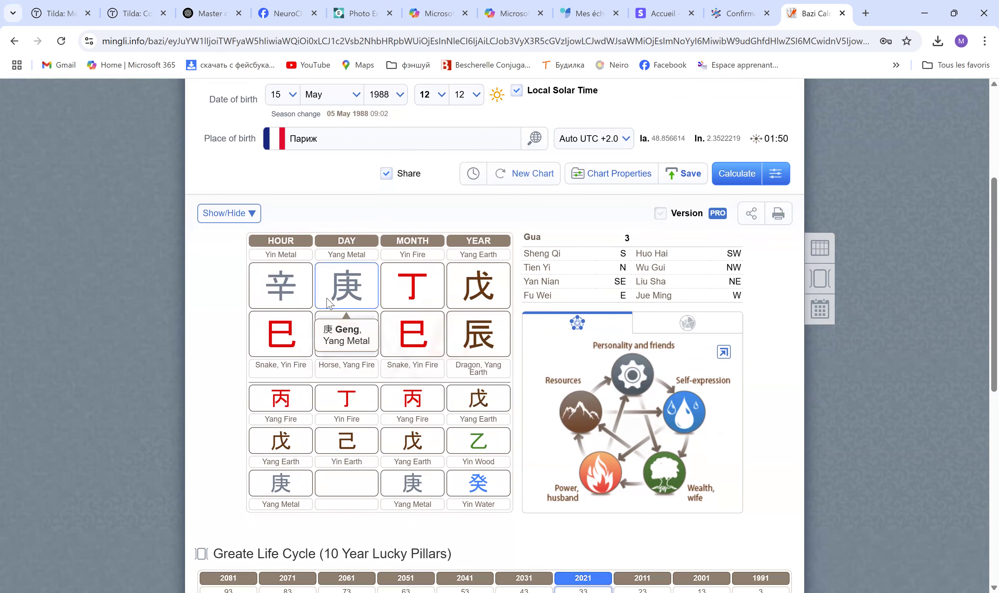
pyautogui.scroll(3, 399, 412)
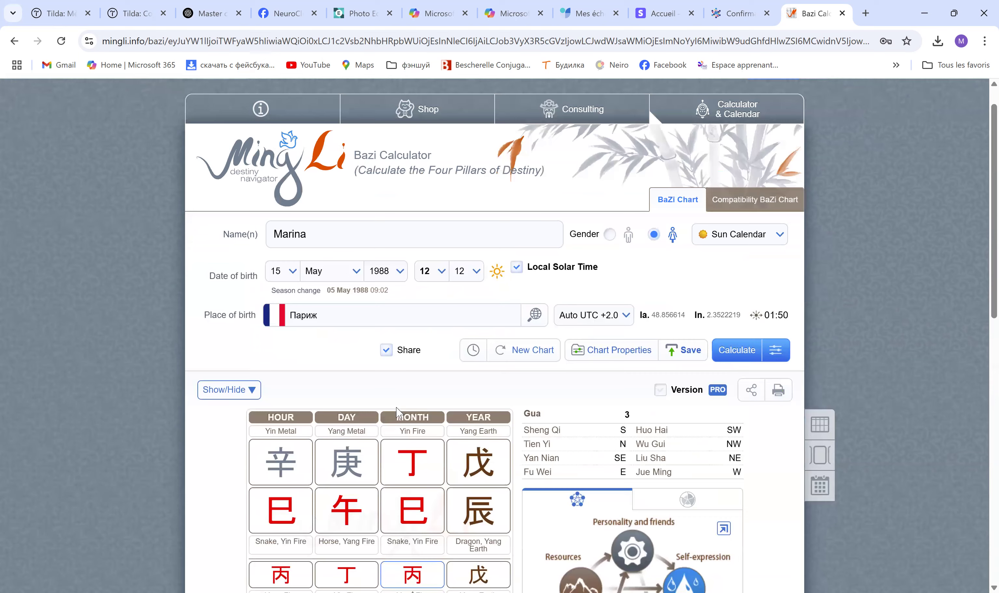
pyautogui.scroll(-3, 399, 413)
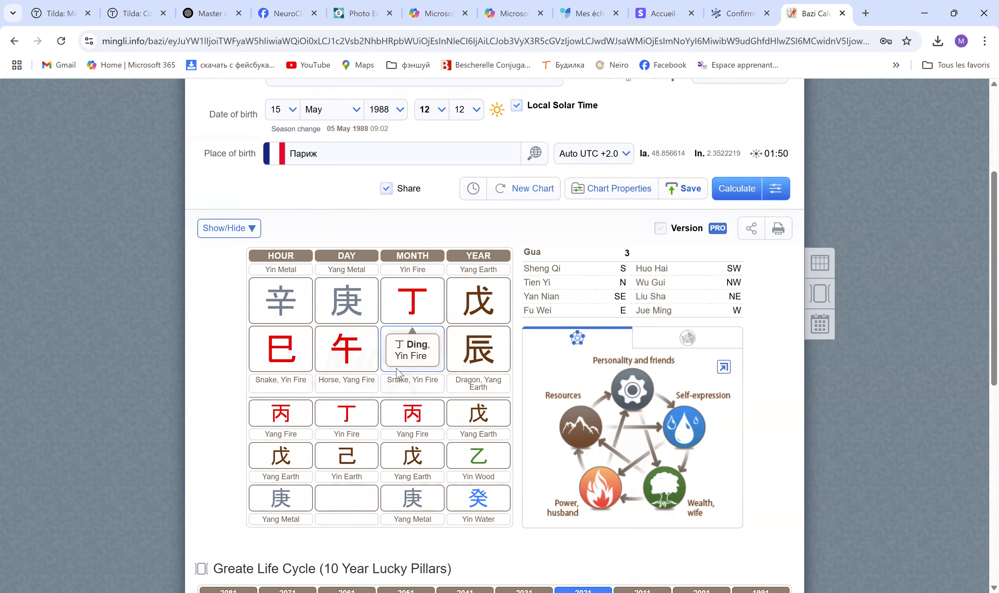
pyautogui.scroll(3, 282, 383)
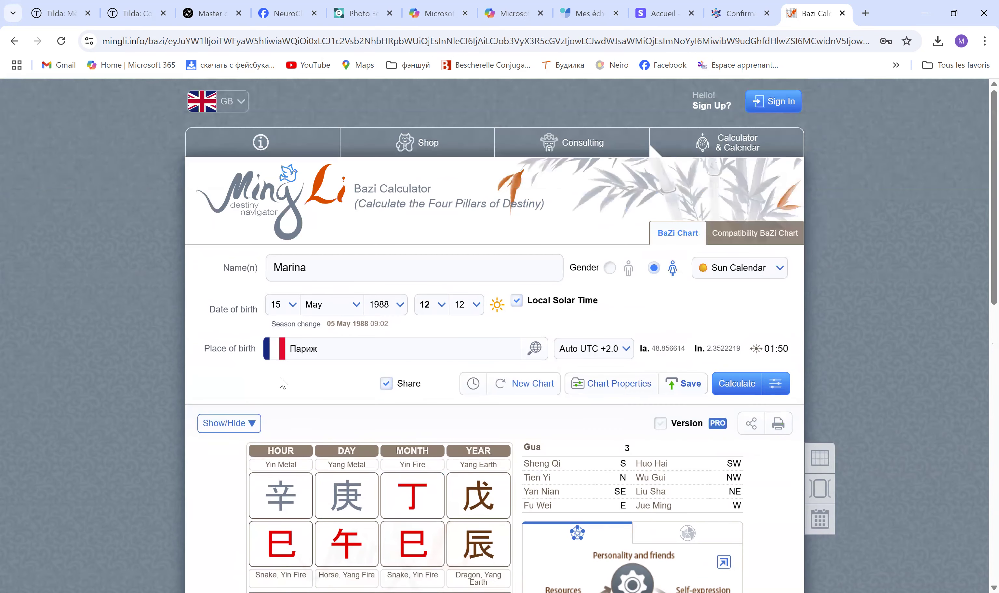
pyautogui.scroll(-3, 283, 383)
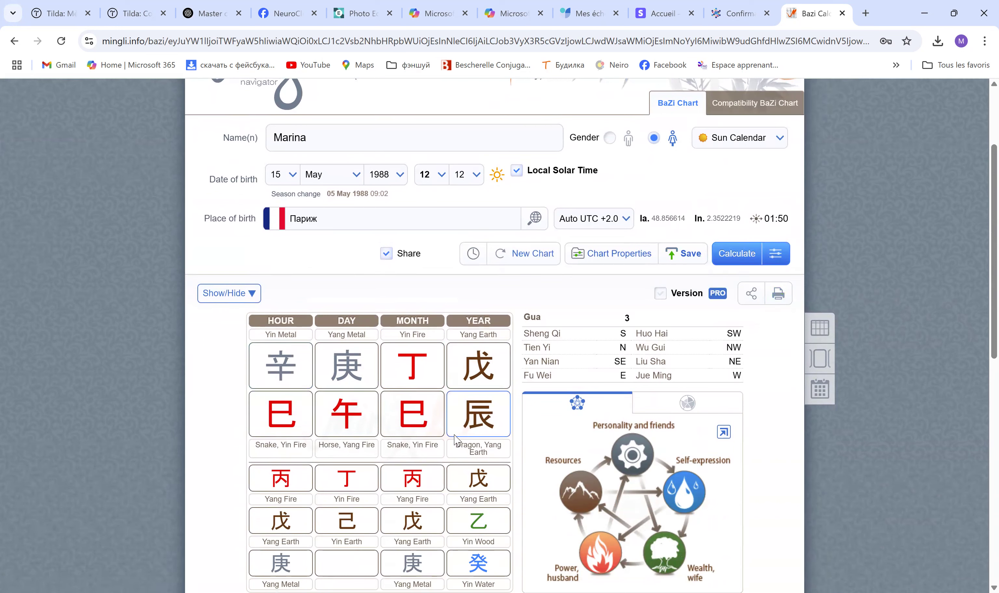
pyautogui.scroll(-3, 366, 496)
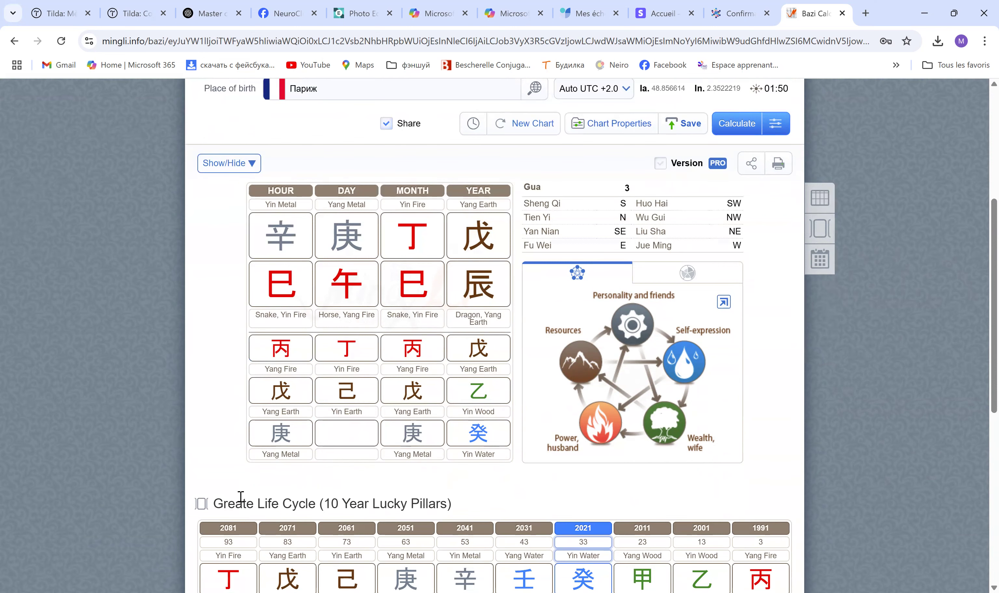
pyautogui.scroll(-2, 250, 494)
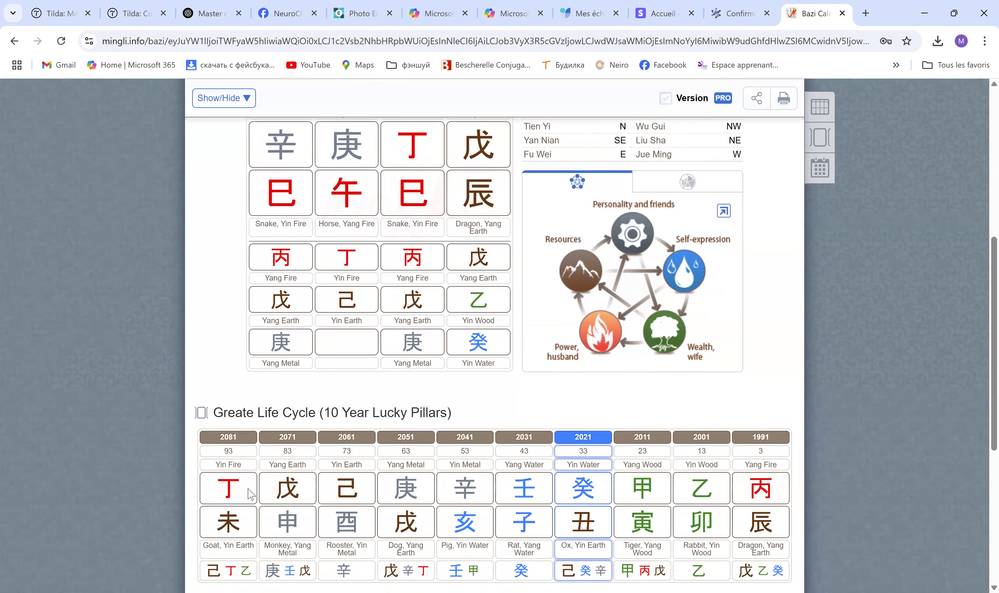
pyautogui.scroll(-4, 251, 494)
pyautogui.scroll(8, 250, 493)
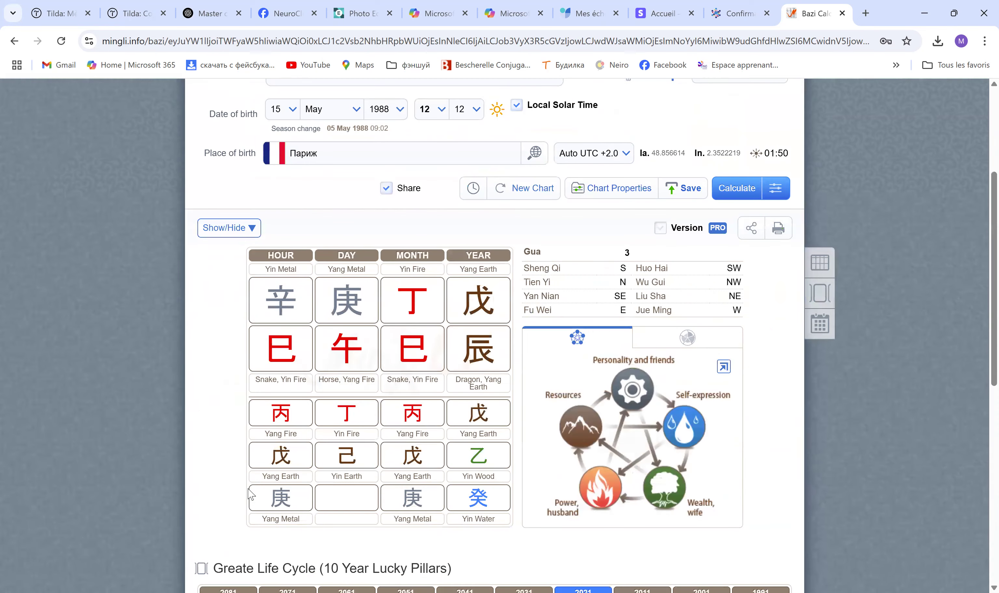